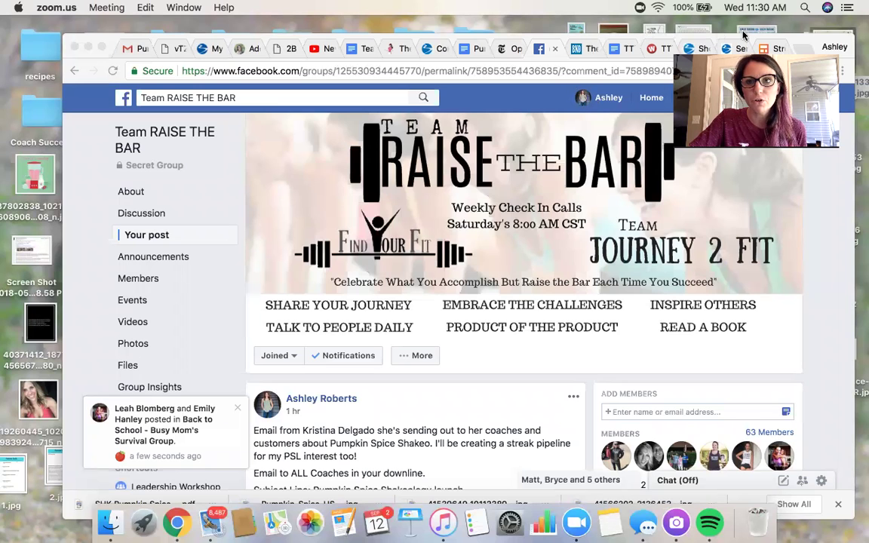
# Switch from the Streak website to the Gmail inbox, where the BACK TO SCHOOL pipeline is listed
pyautogui.click(770, 48)
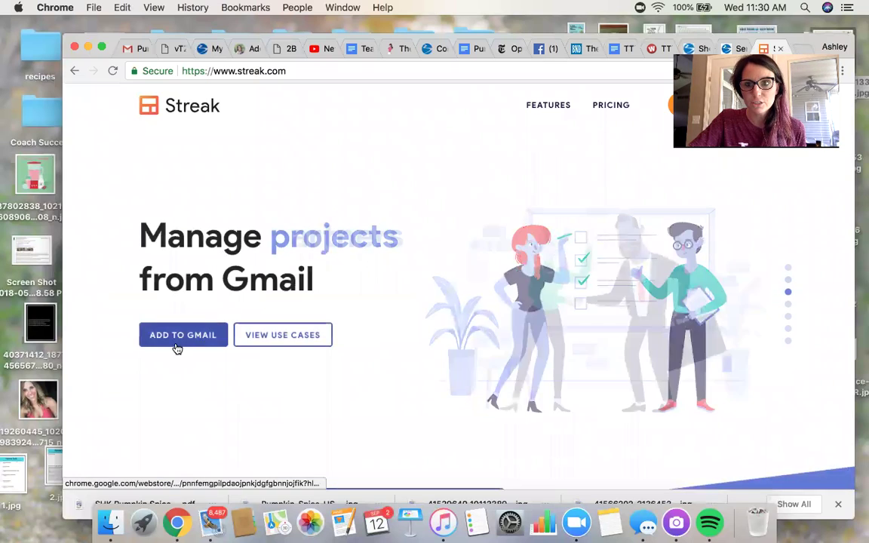
pyautogui.click(127, 50)
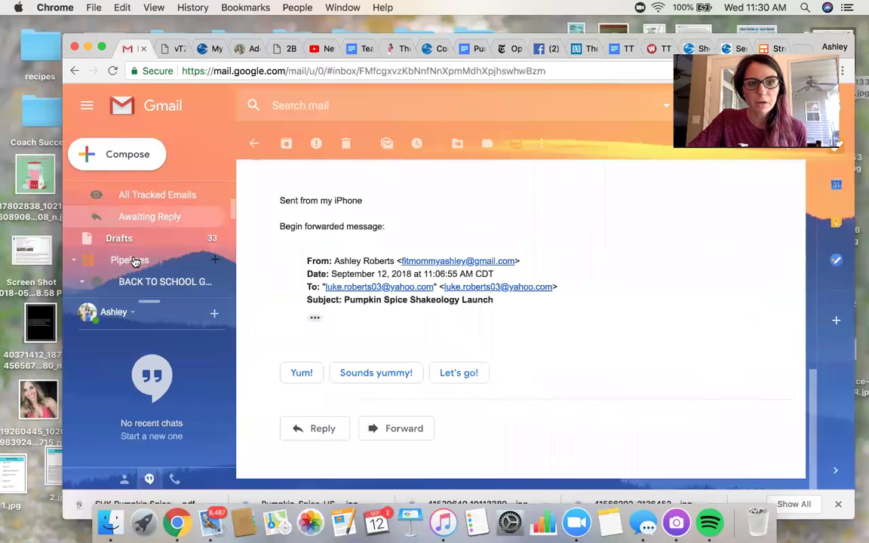
# Create a team-shared Blank custom pipeline with a single Default Stage
pyautogui.click(215, 262)
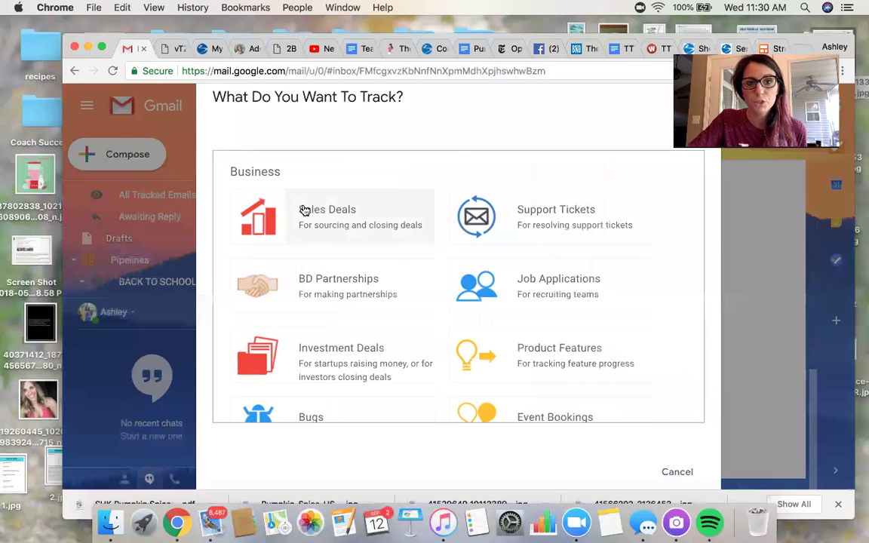
pyautogui.scroll(-10, 419, 219)
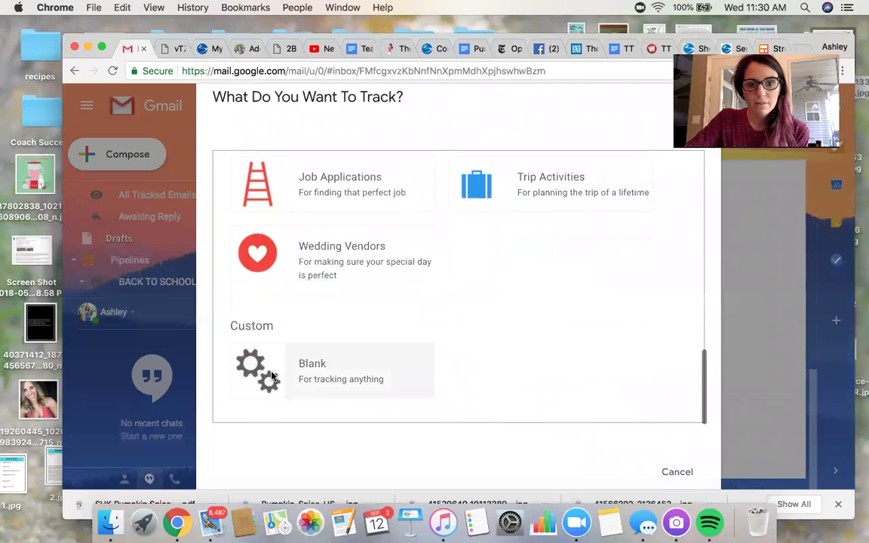
pyautogui.click(301, 383)
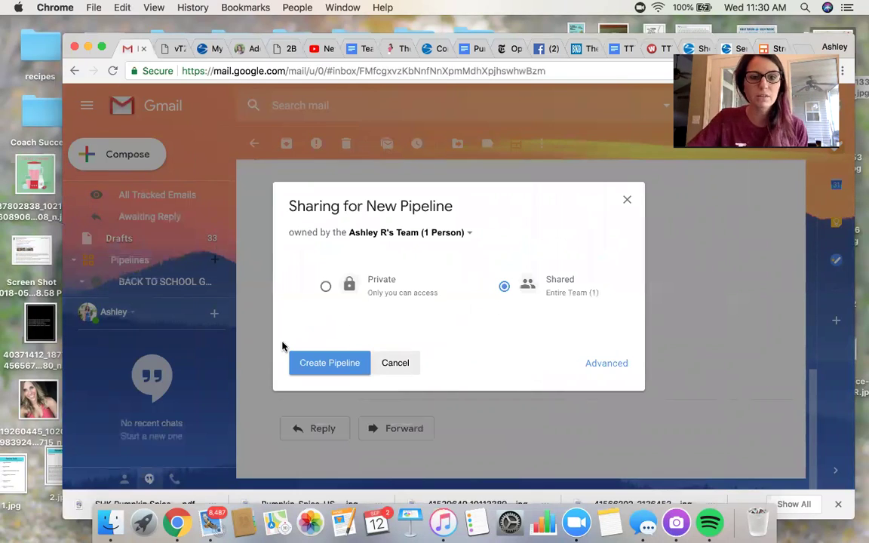
pyautogui.click(333, 364)
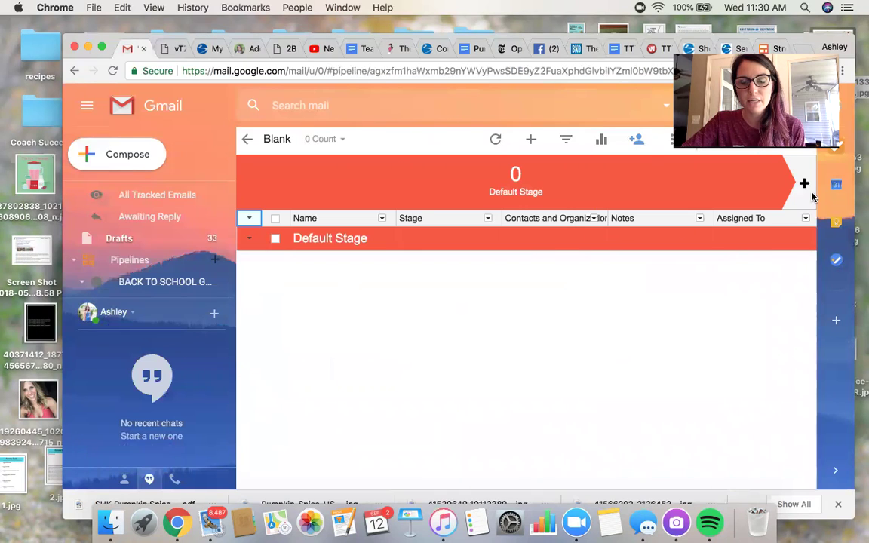
# Rename the pipeline's Default Stage to 'PSL INTEREST/NAME'
pyautogui.click(318, 240)
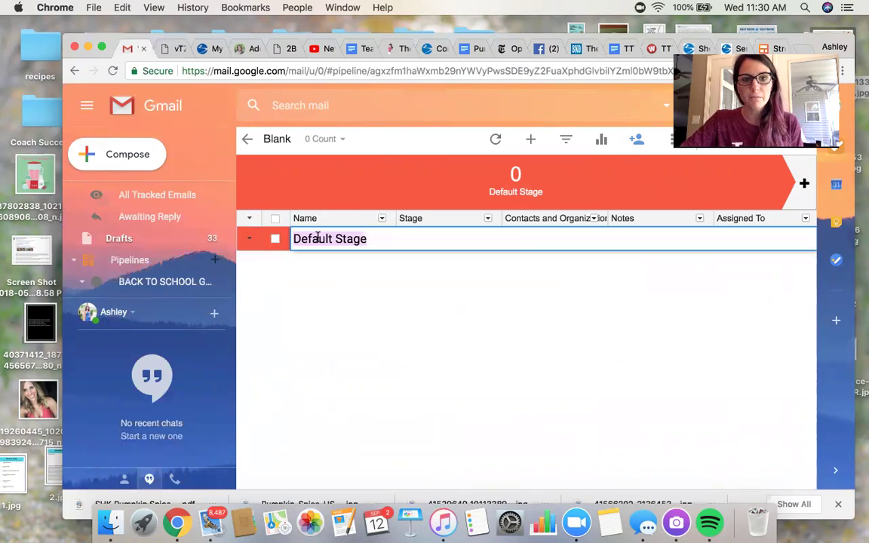
pyautogui.write('PSL ')
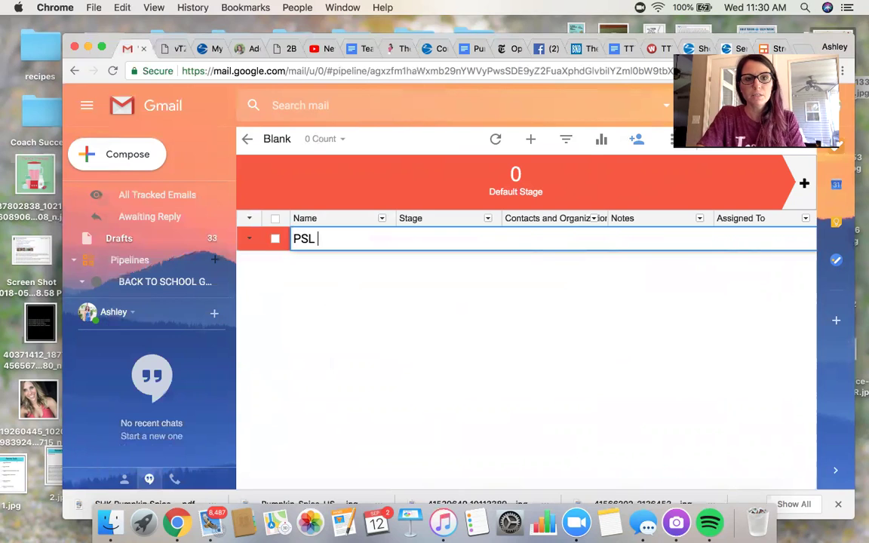
pyautogui.write('INTEREST')
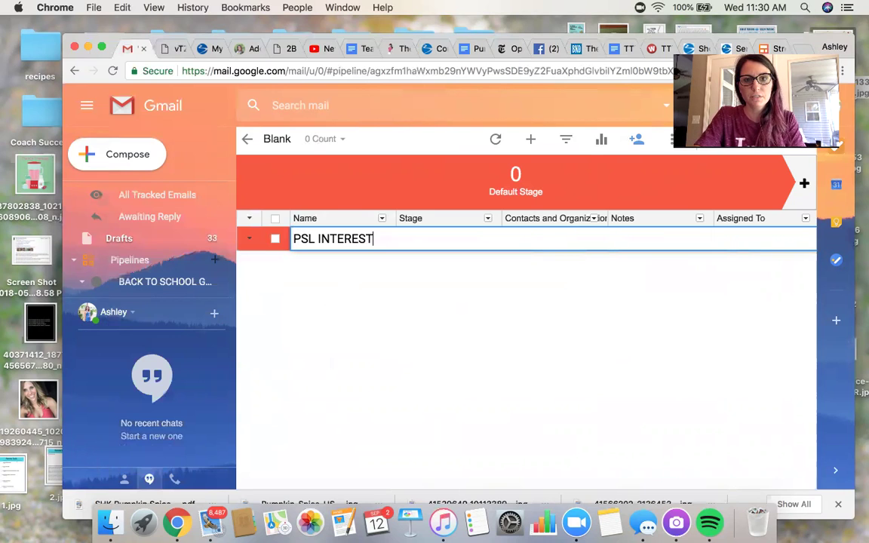
pyautogui.write('/NAME')
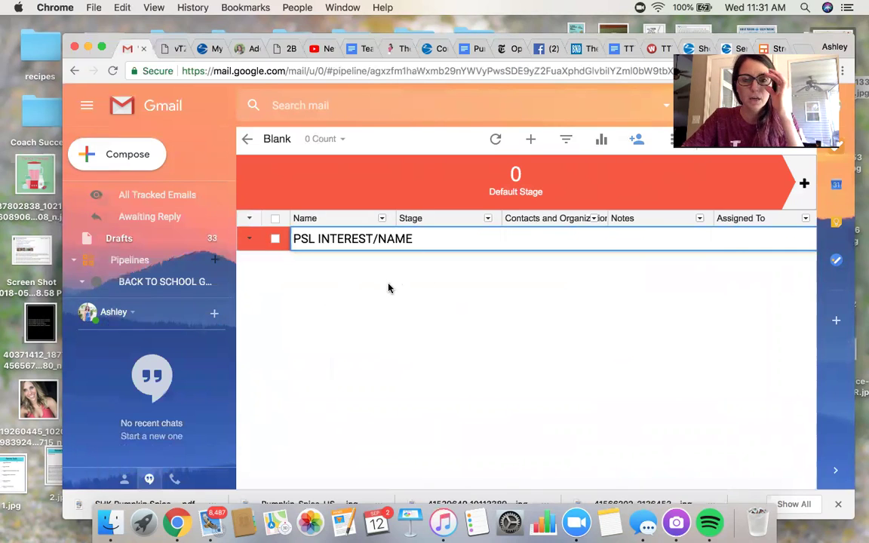
pyautogui.press('Return')
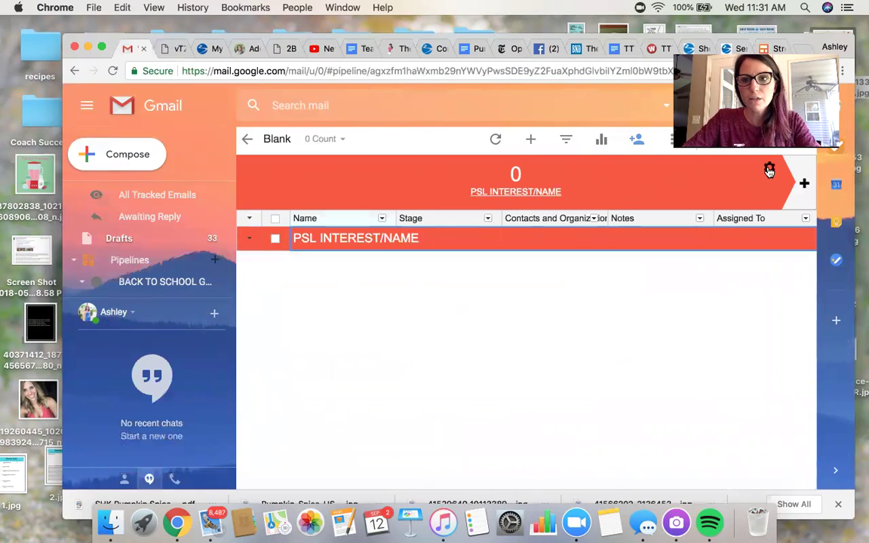
# Recolour the PSL INTEREST/NAME stage from red to orange and apply the change
pyautogui.click(768, 169)
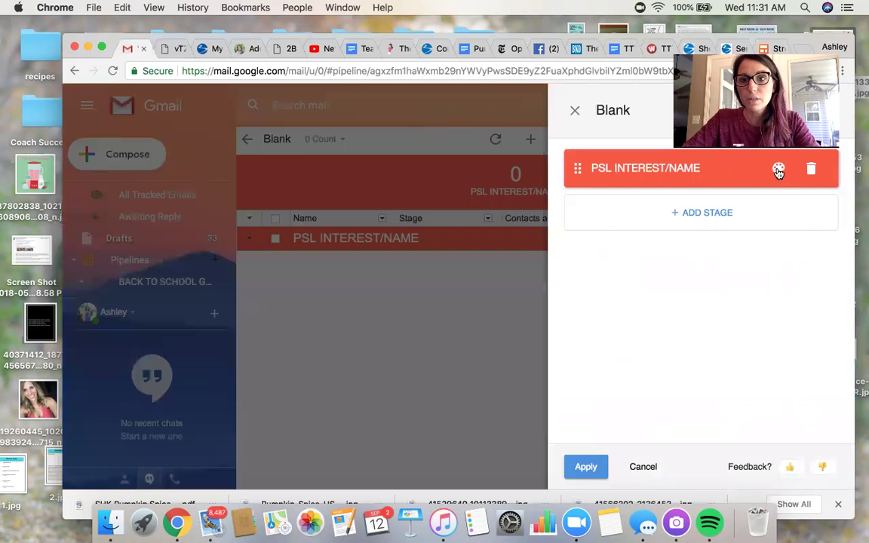
pyautogui.click(575, 113)
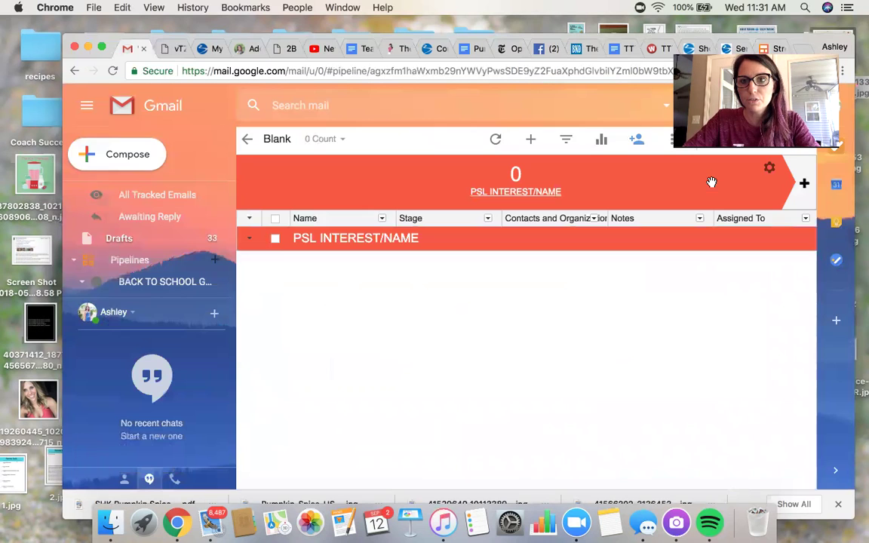
pyautogui.click(768, 171)
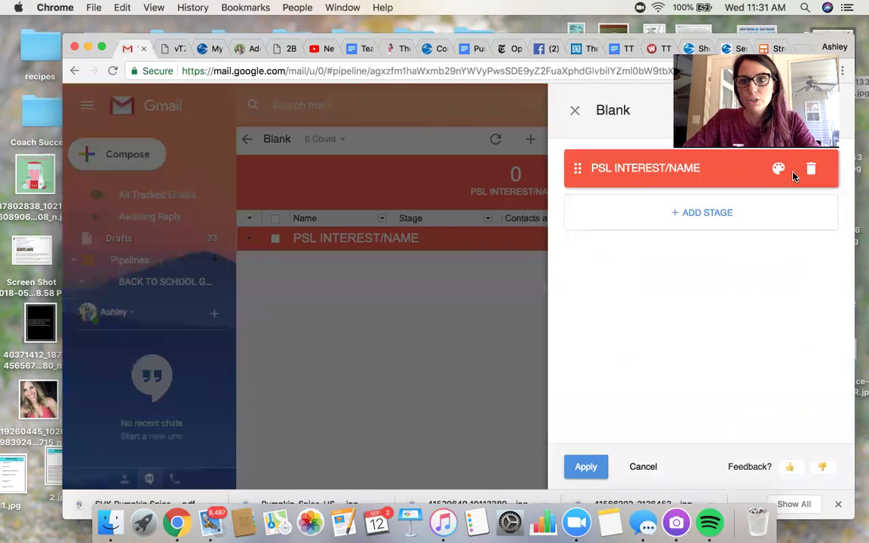
pyautogui.click(778, 170)
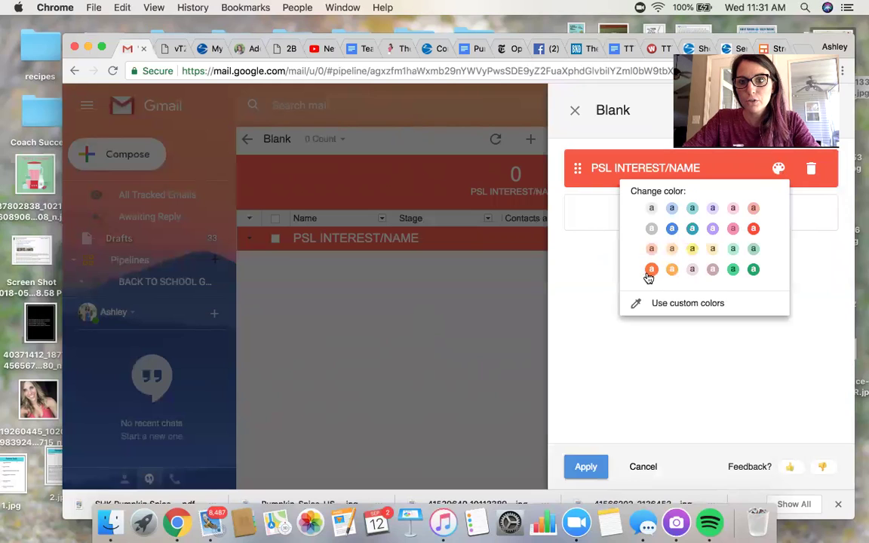
pyautogui.click(653, 270)
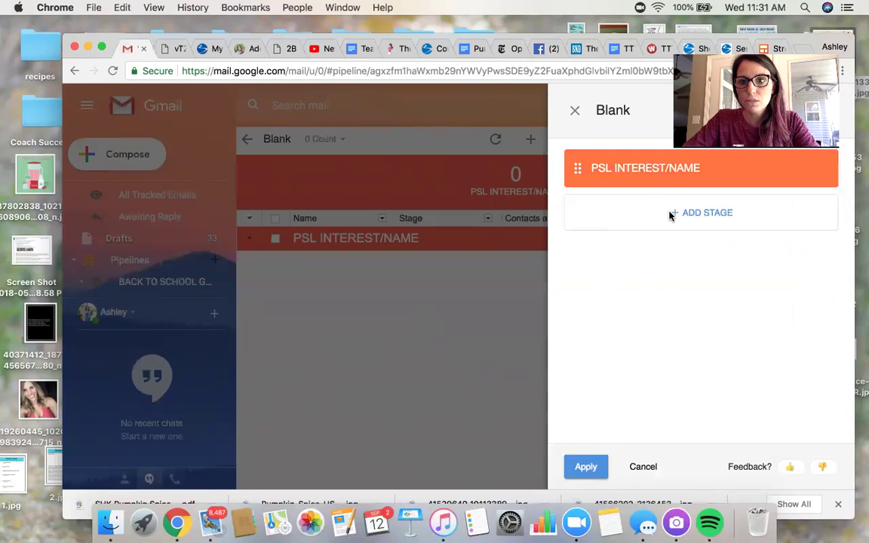
pyautogui.click(585, 466)
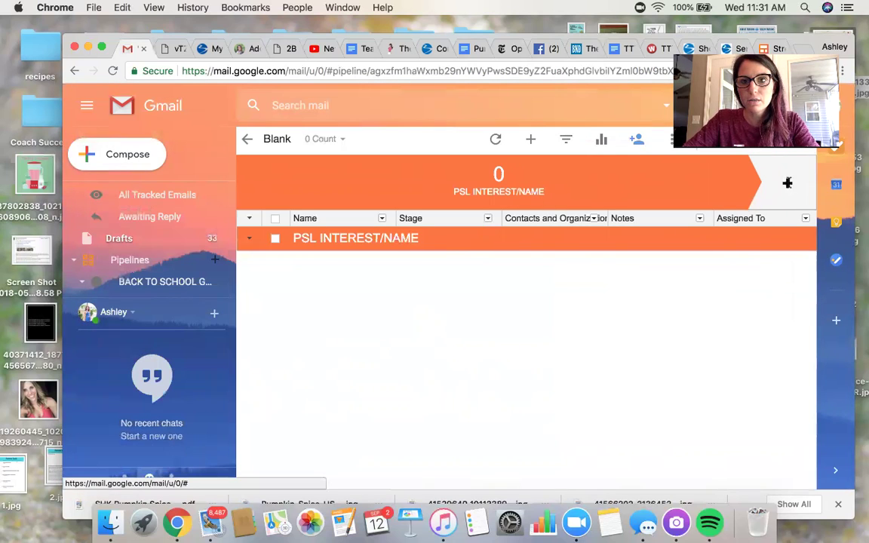
# Add a second stage named SENT INFO after PSL INTEREST/NAME
pyautogui.click(787, 183)
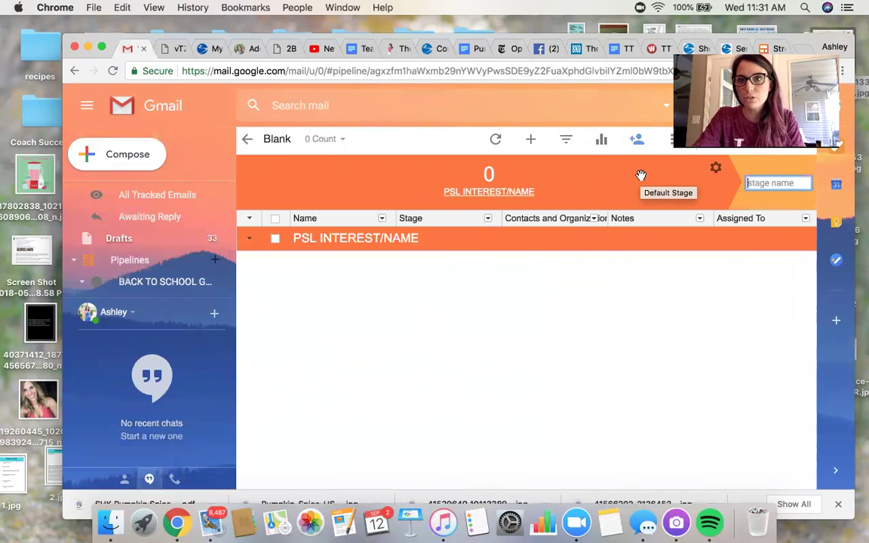
pyautogui.write('SENT INFO')
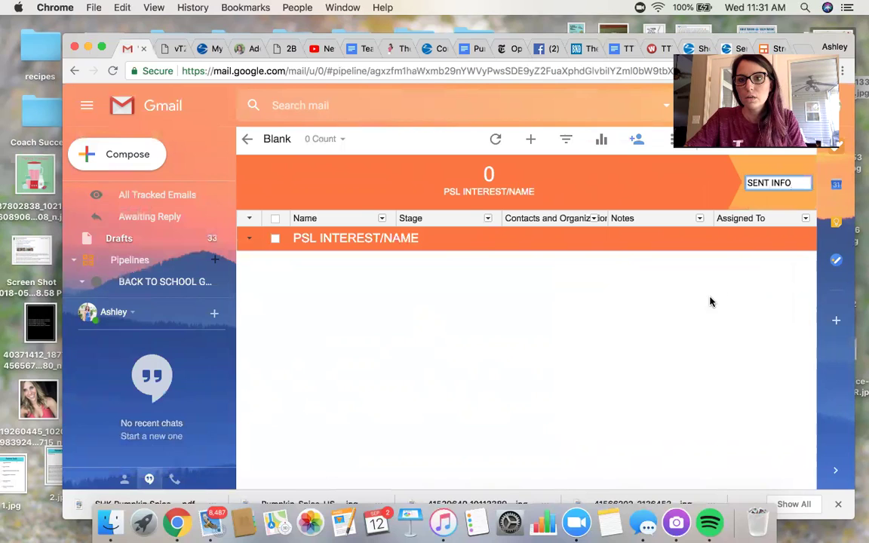
pyautogui.press('Return')
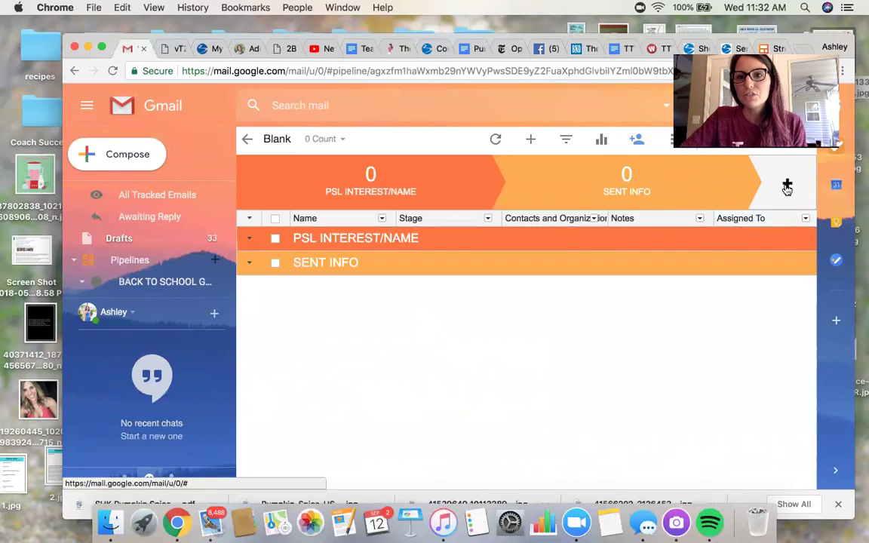
# Add a third stage named SENT ORDER LINK, correcting a mistyped name
pyautogui.click(787, 187)
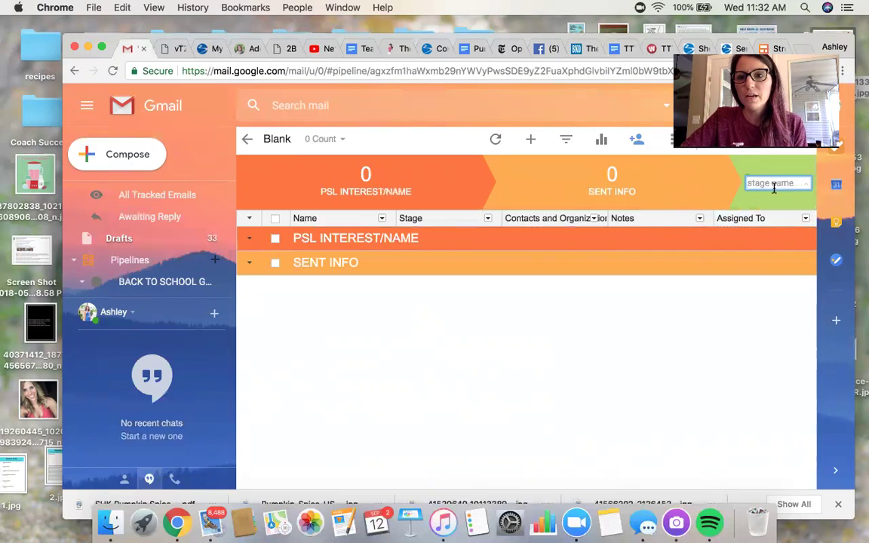
pyautogui.write('SENT')
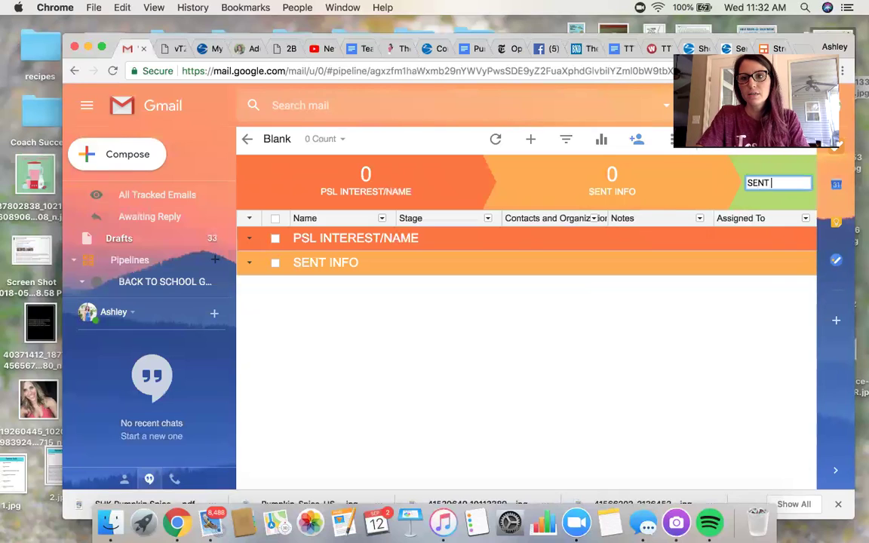
pyautogui.write(' ENROLLMENT')
pyautogui.press('BackSpace')
pyautogui.press('BackSpace')
pyautogui.press('BackSpace')
pyautogui.press('BackSpace')
pyautogui.press('BackSpace')
pyautogui.press('BackSpace')
pyautogui.press('BackSpace')
pyautogui.press('BackSpace')
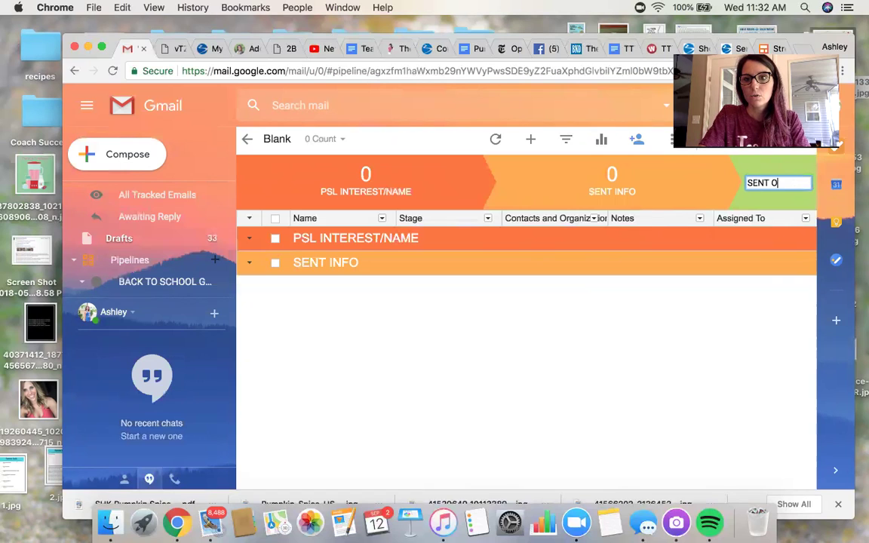
pyautogui.write('ORDER LINK')
pyautogui.press('Return')
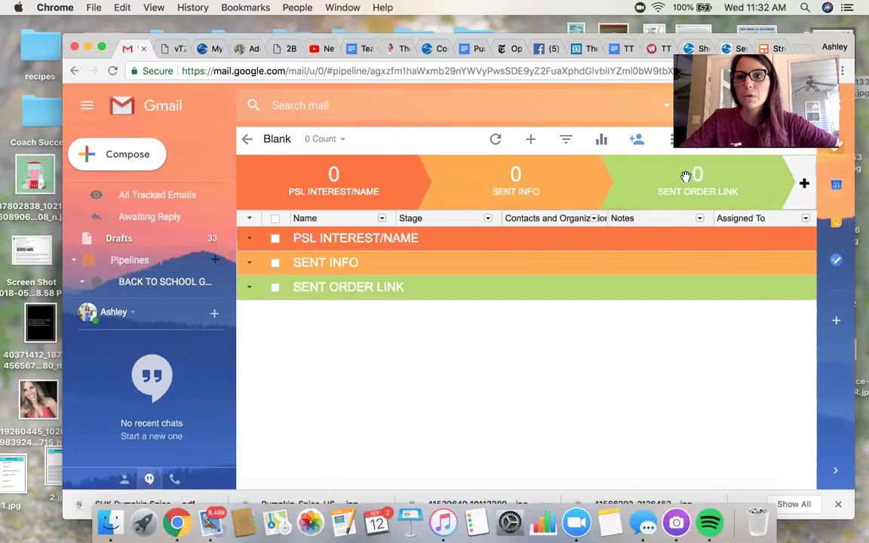
# Add a fourth stage named ORDERED
pyautogui.click(788, 190)
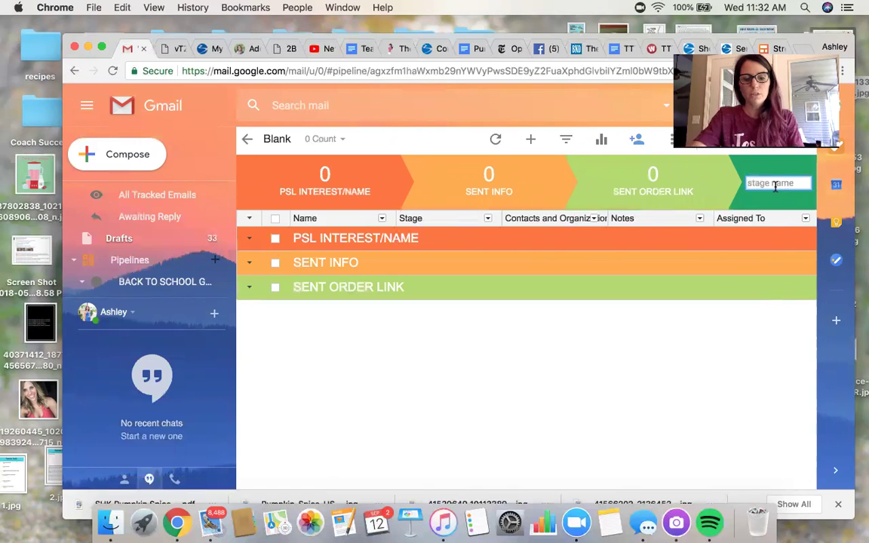
pyautogui.write('O')
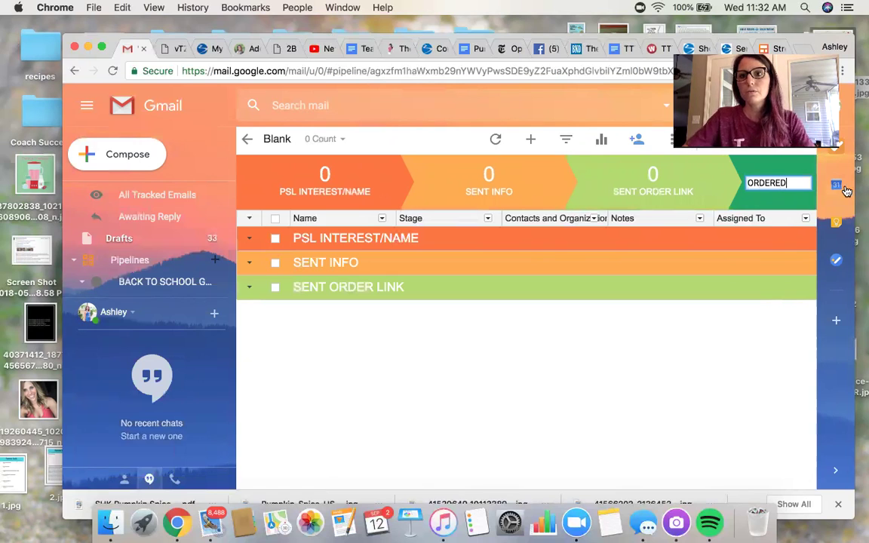
pyautogui.write('RDERED')
pyautogui.press('Return')
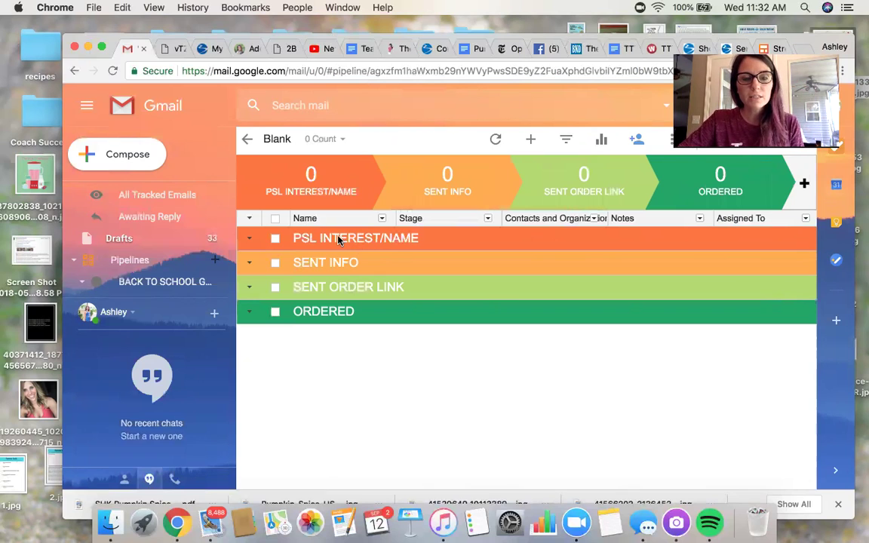
pyautogui.click(338, 240)
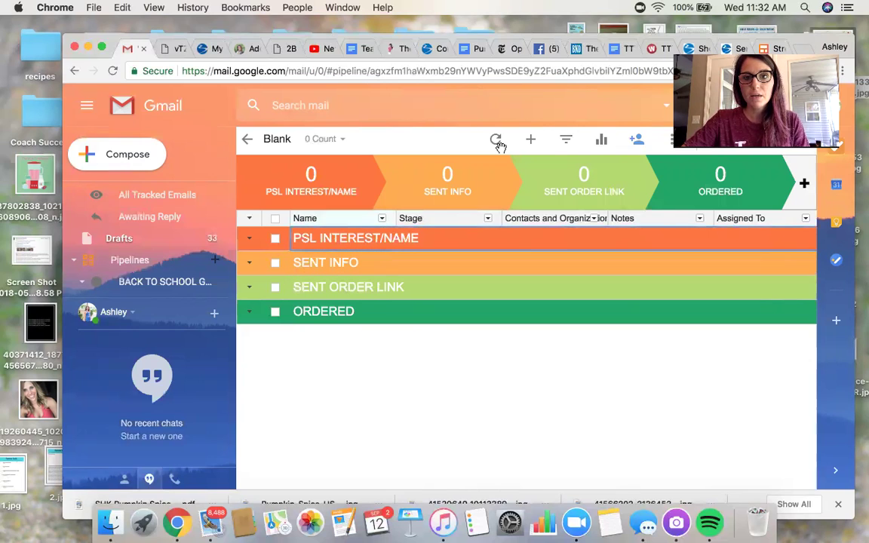
pyautogui.click(531, 139)
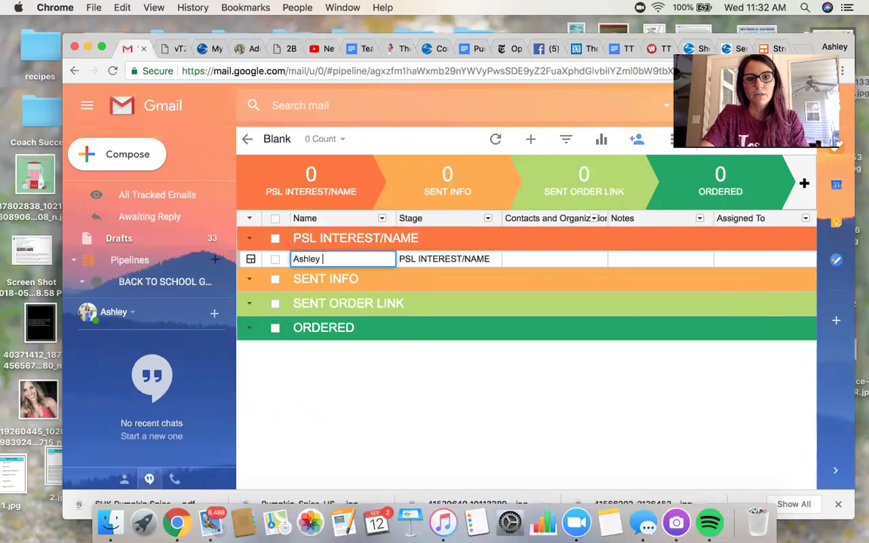
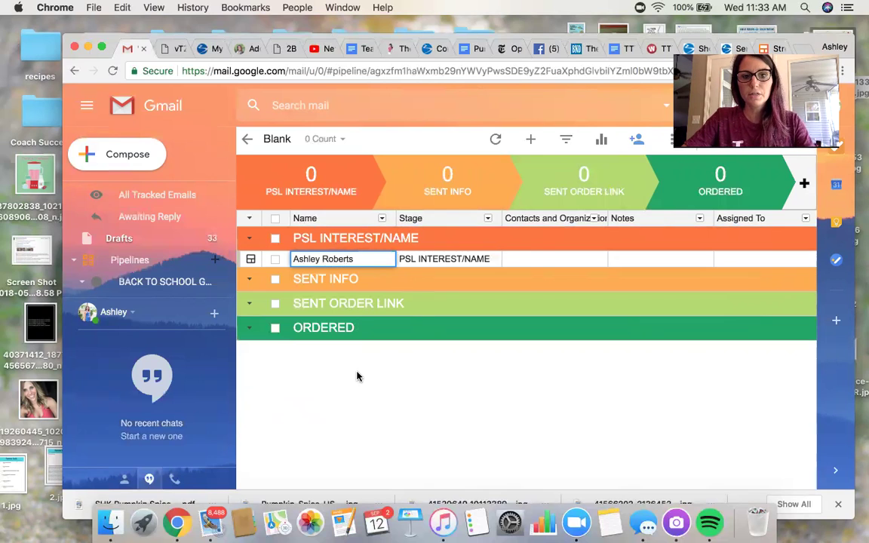
pyautogui.click(357, 376)
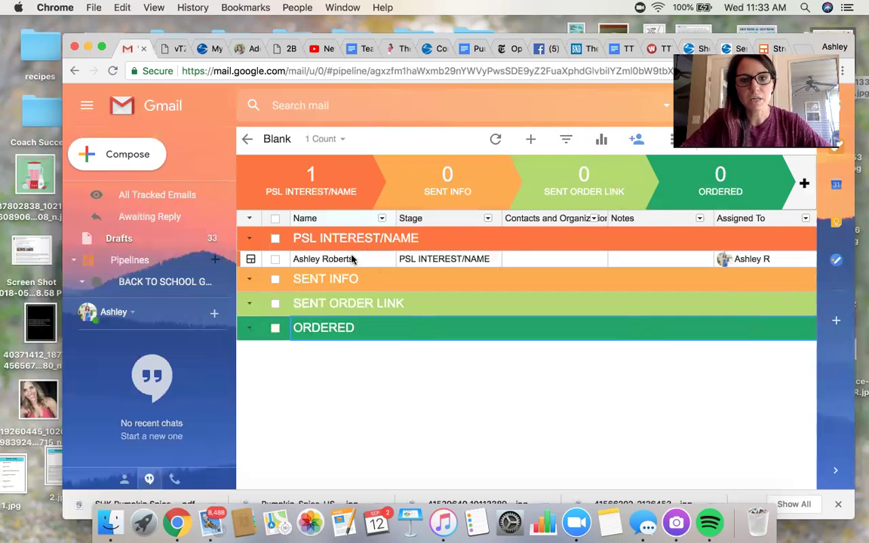
# Enter the contact's Instagram handle in the box's Notes field
pyautogui.click(251, 260)
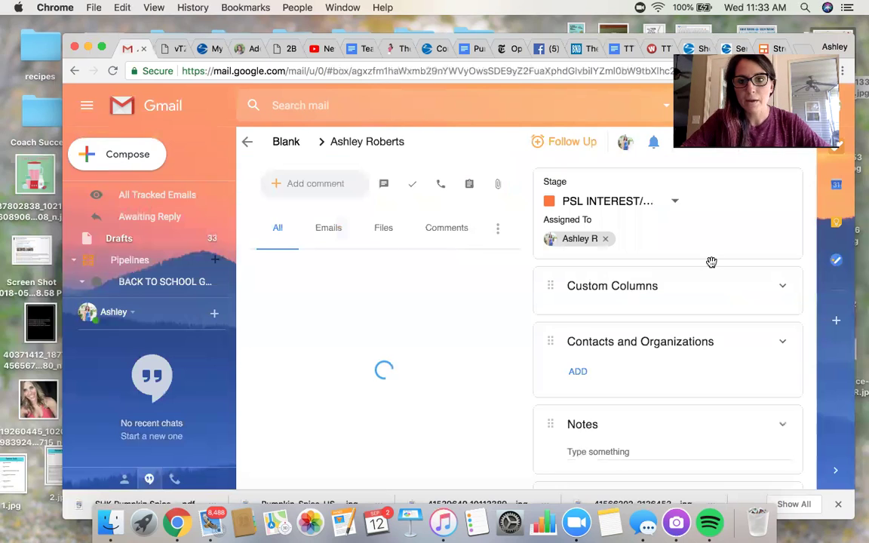
pyautogui.scroll(-1, 572, 326)
pyautogui.scroll(-2, 612, 469)
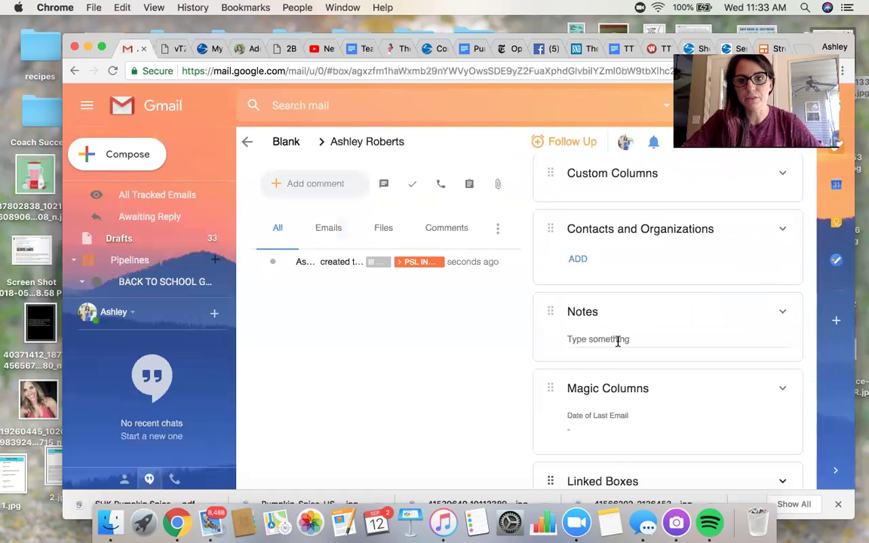
pyautogui.click(616, 340)
pyautogui.write('IG: fitmommyaashleyshley')
pyautogui.click(444, 366)
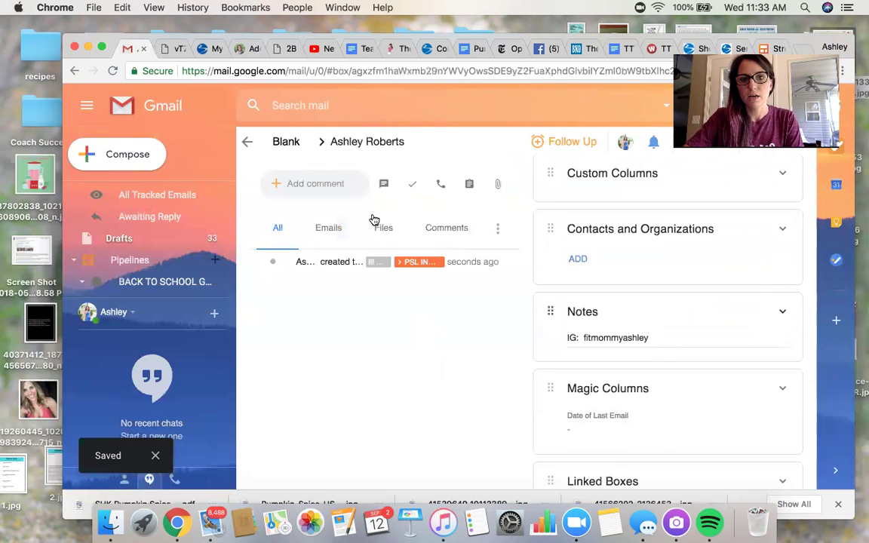
# Comment 'Clicked on Poll- wants more info' on the box and return to the pipeline table
pyautogui.click(304, 186)
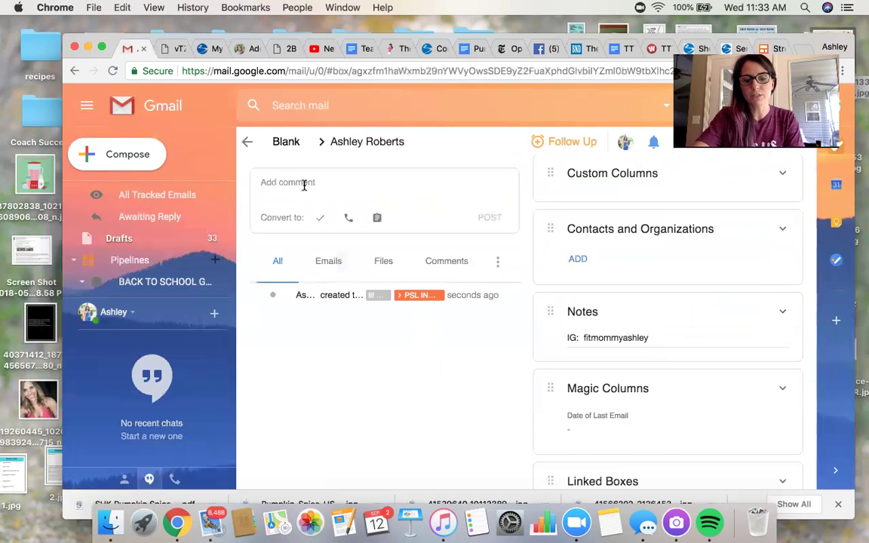
pyautogui.write('I')
pyautogui.press('BackSpace')
pyautogui.write('Clicked on Poll-')
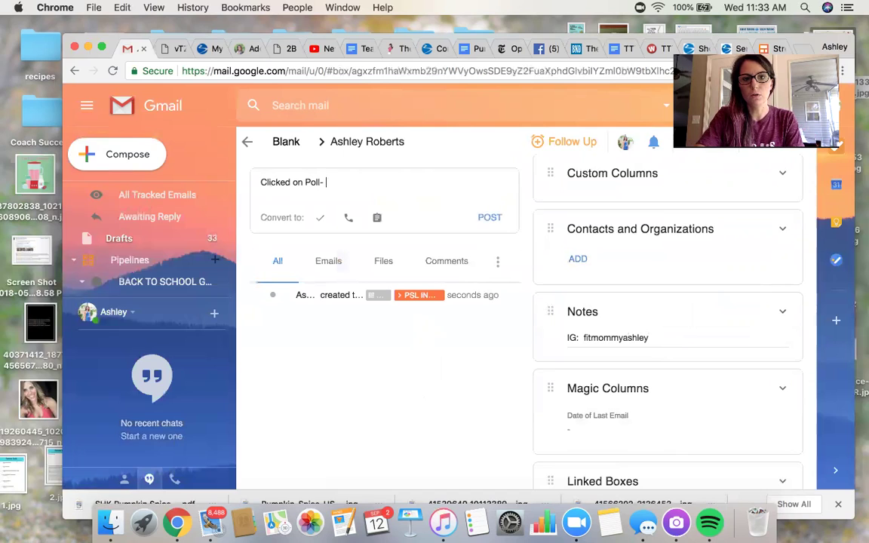
pyautogui.write(' wants more info')
pyautogui.press('Return')
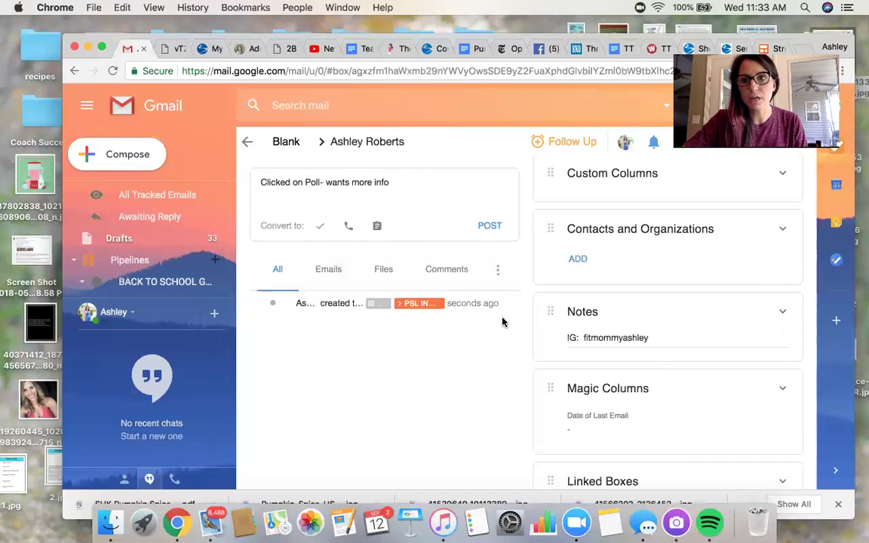
pyautogui.scroll(-4, 680, 242)
pyautogui.scroll(-2, 680, 242)
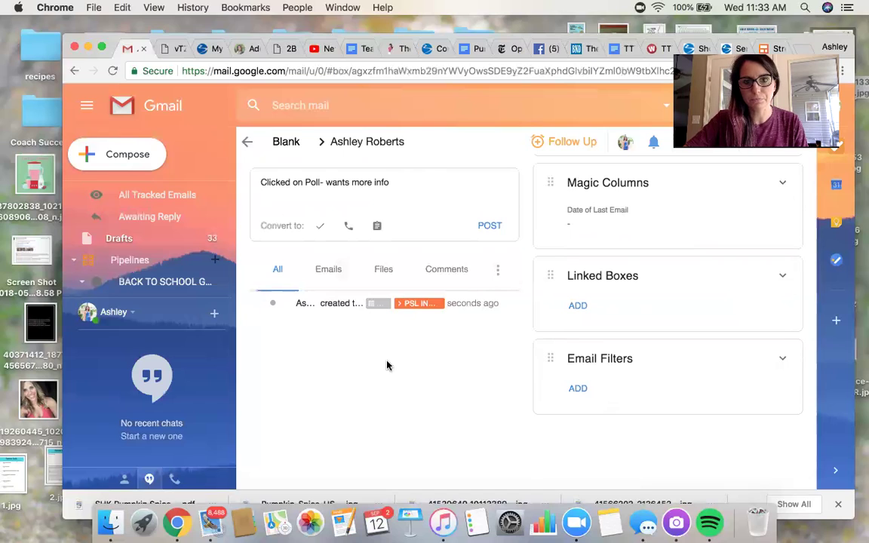
pyautogui.click(246, 143)
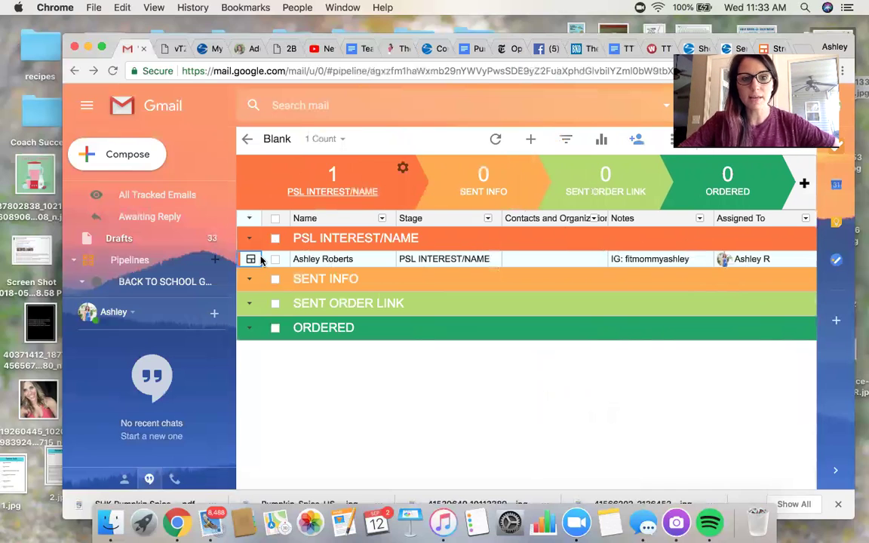
# Move the contact's box from PSL INTEREST/NAME into the SENT INFO stage
pyautogui.click(250, 260)
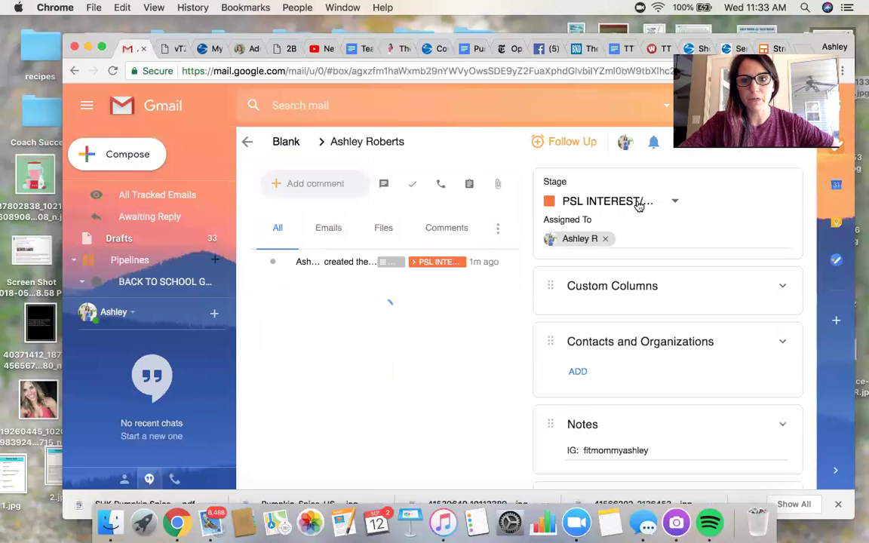
pyautogui.click(247, 141)
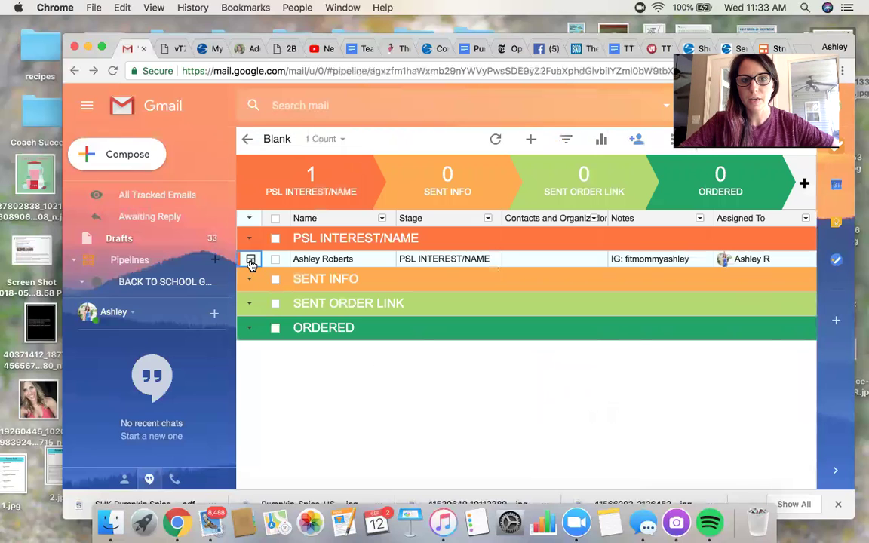
pyautogui.click(251, 259)
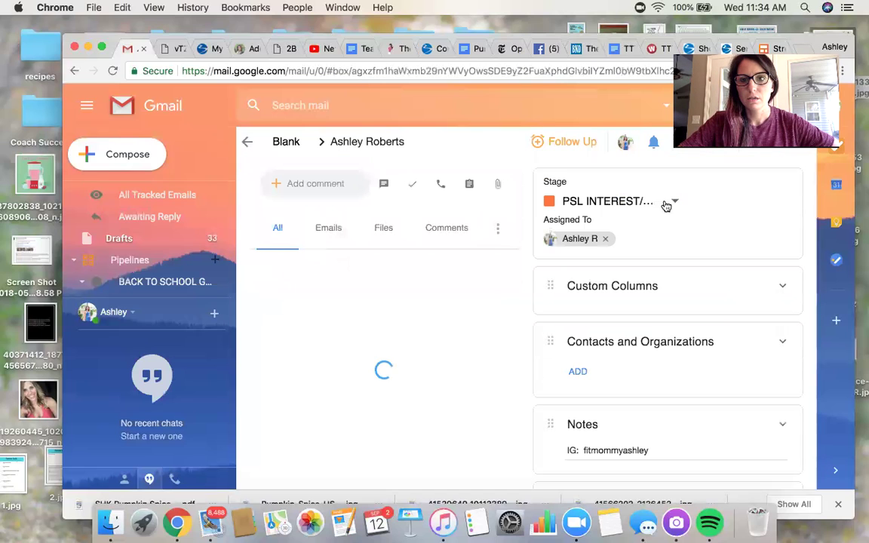
pyautogui.click(667, 203)
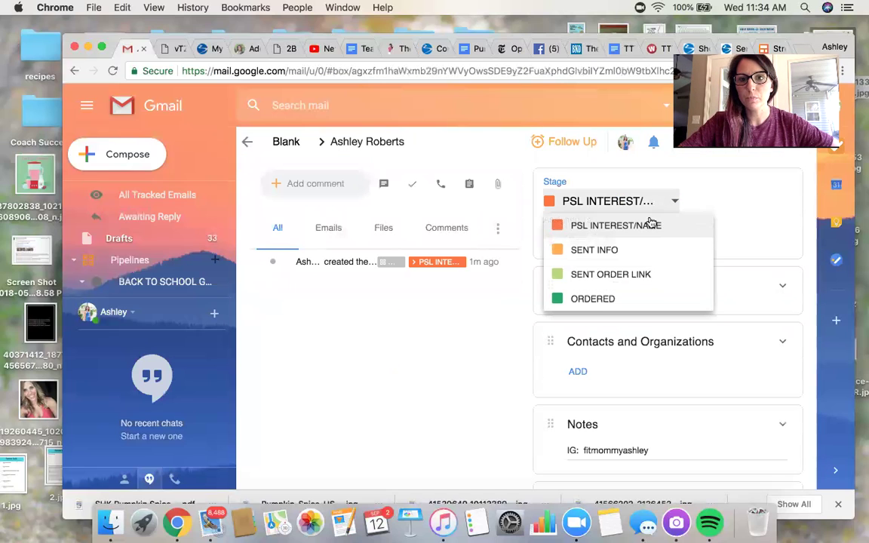
pyautogui.click(626, 251)
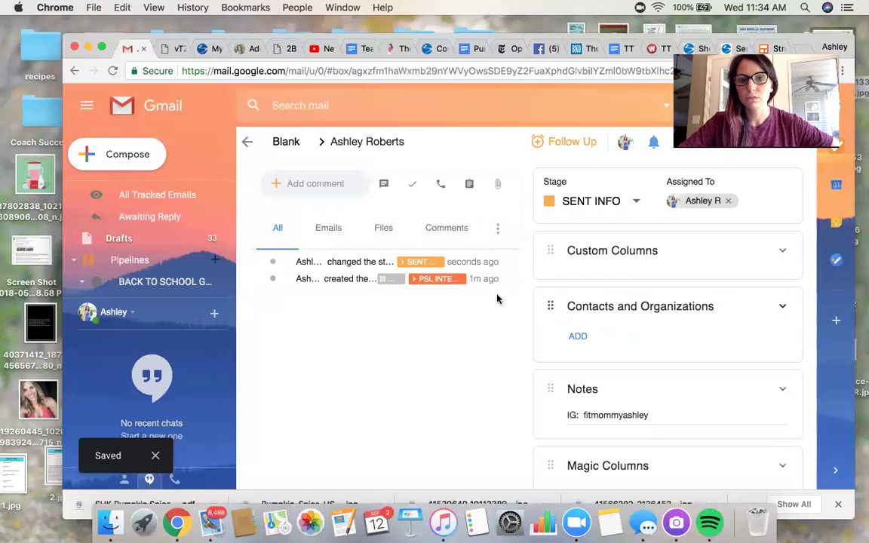
pyautogui.click(248, 143)
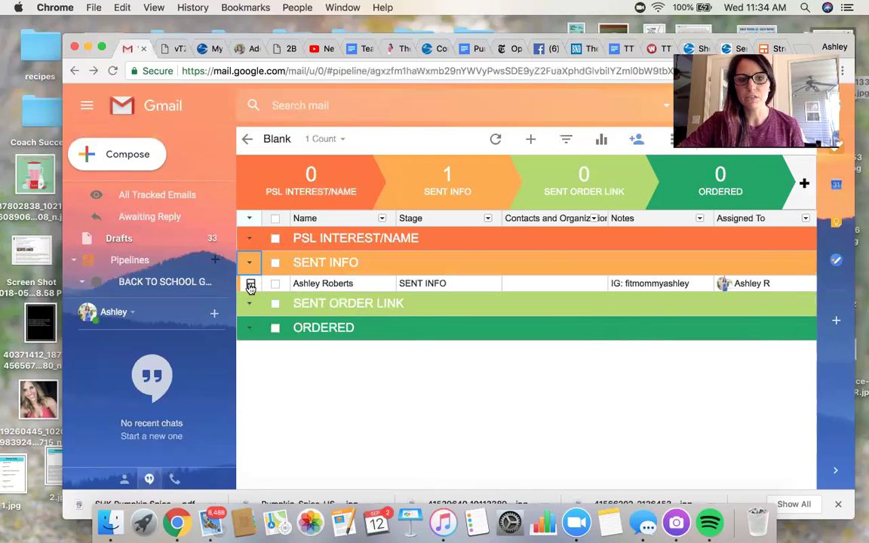
# Move the contact's box from SENT INFO to the SENT ORDER LINK stage
pyautogui.click(251, 285)
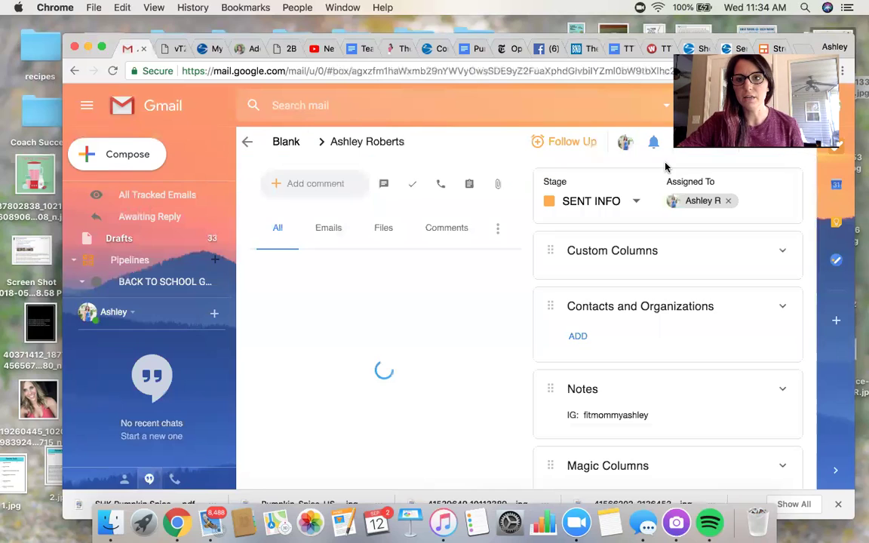
pyautogui.click(622, 206)
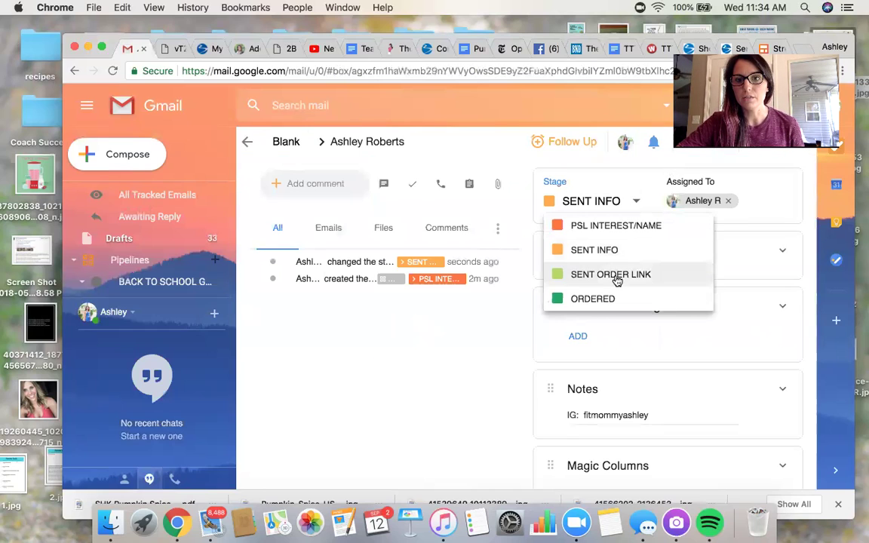
pyautogui.click(617, 273)
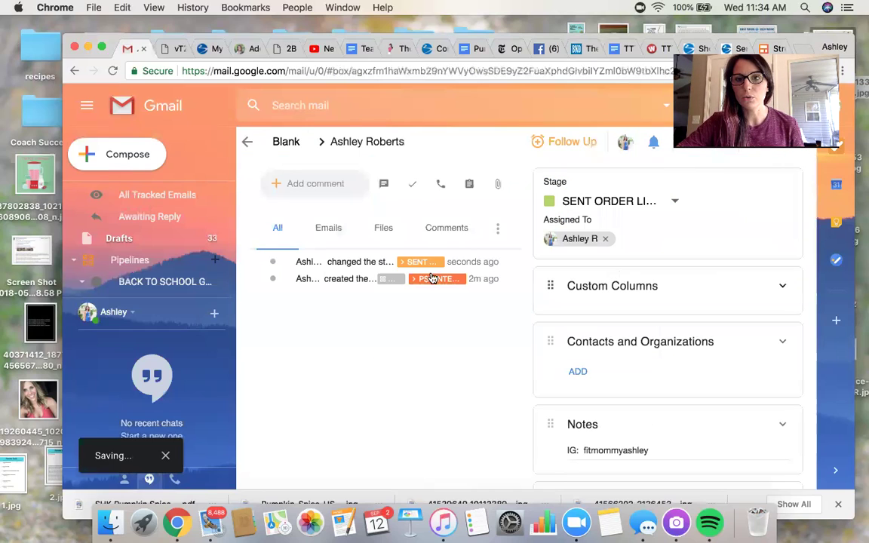
pyautogui.click(246, 141)
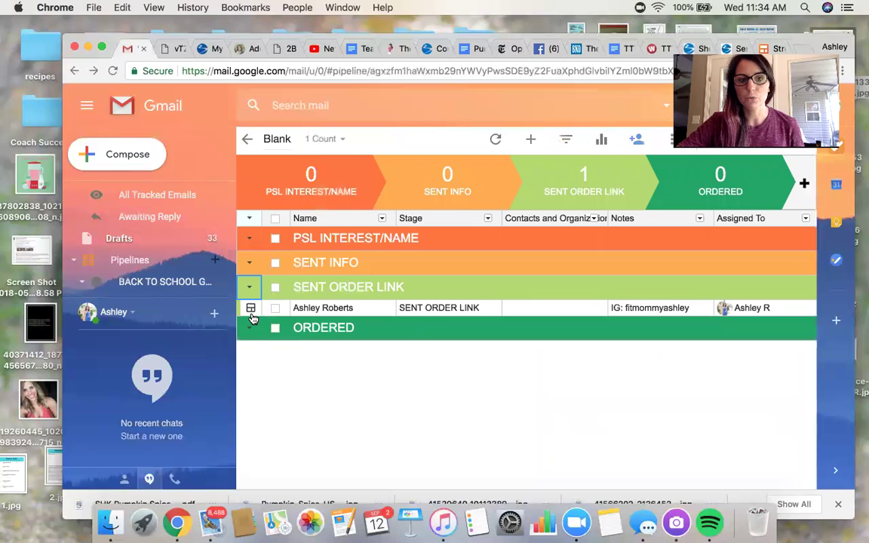
# Advance the box from SENT ORDER LINK to the ORDERED stage
pyautogui.click(250, 310)
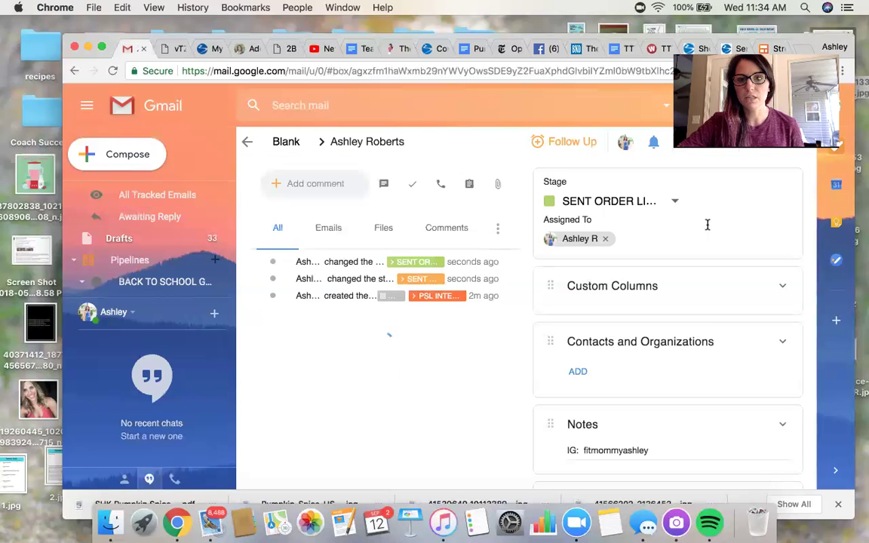
pyautogui.click(621, 200)
pyautogui.click(591, 298)
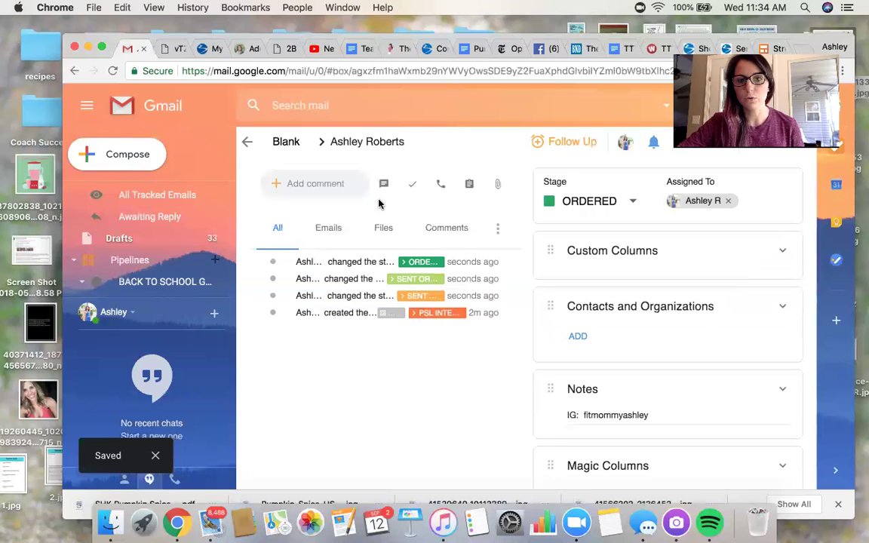
pyautogui.click(250, 156)
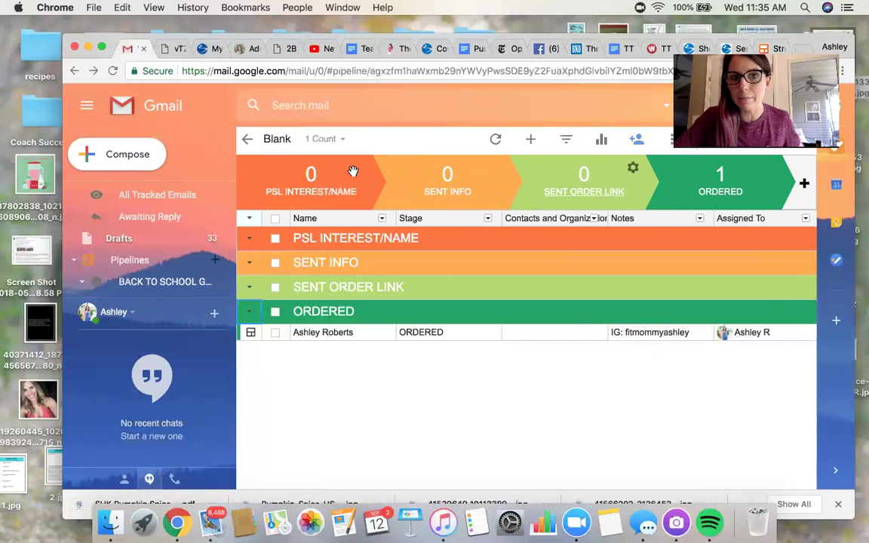
pyautogui.click(251, 332)
pyautogui.scroll(-5, 588, 349)
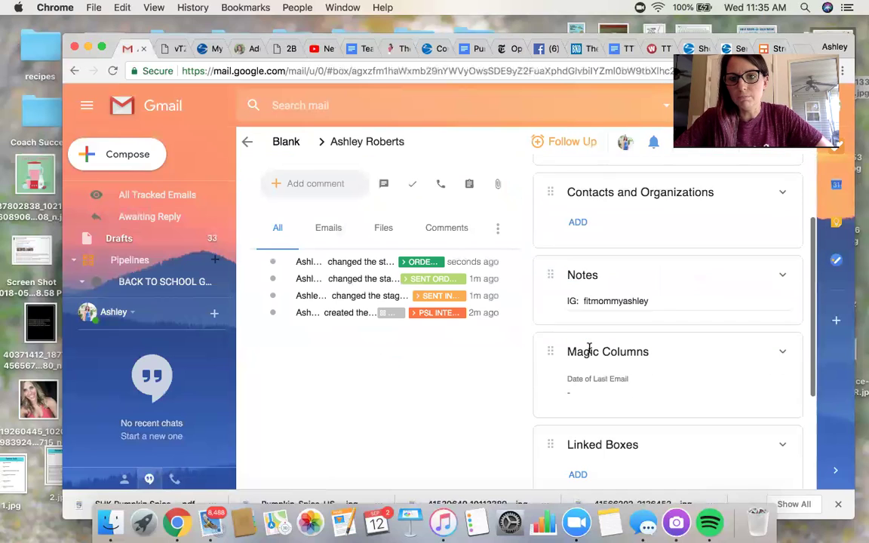
pyautogui.scroll(-2, 589, 349)
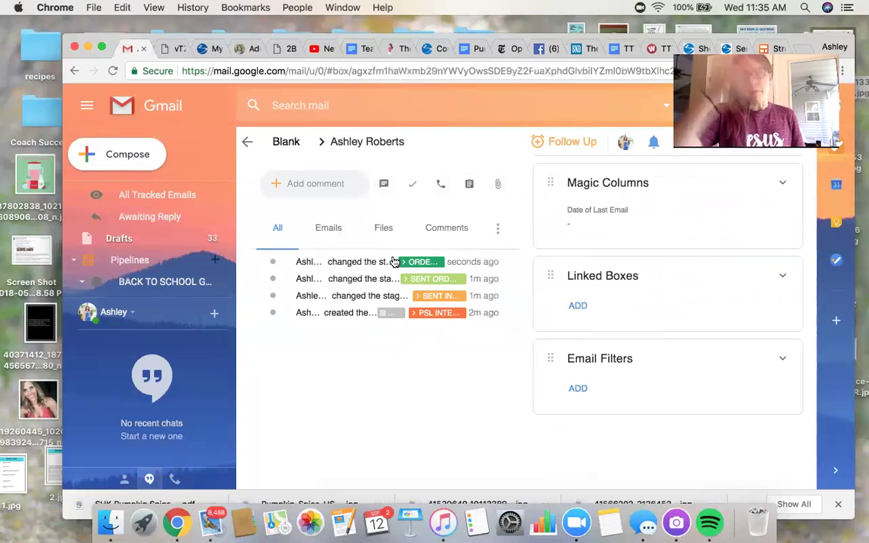
pyautogui.click(247, 141)
pyautogui.scroll(-5, 134, 287)
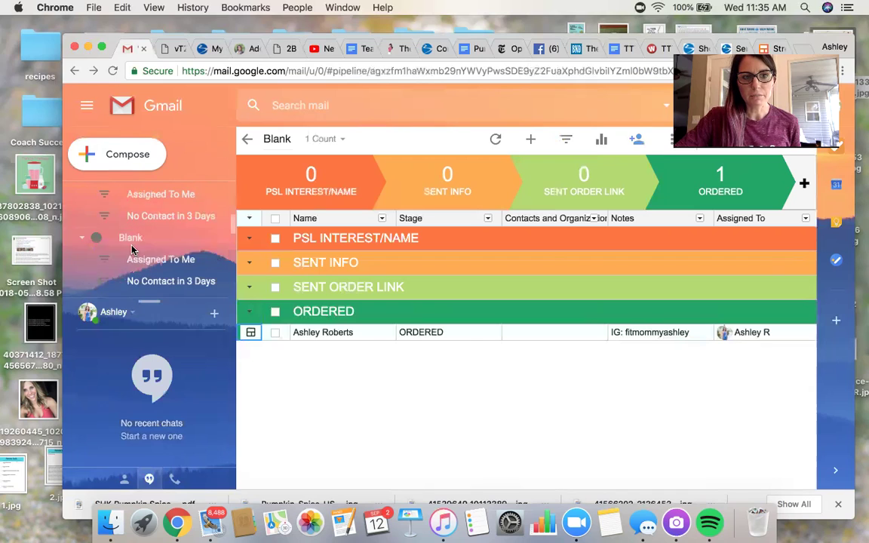
pyautogui.scroll(-3, 132, 251)
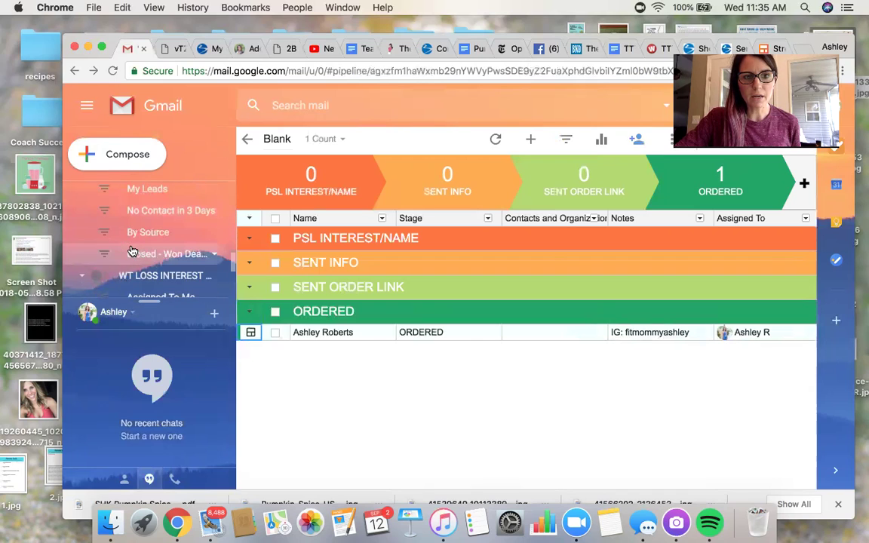
pyautogui.scroll(-2, 132, 250)
pyautogui.click(151, 222)
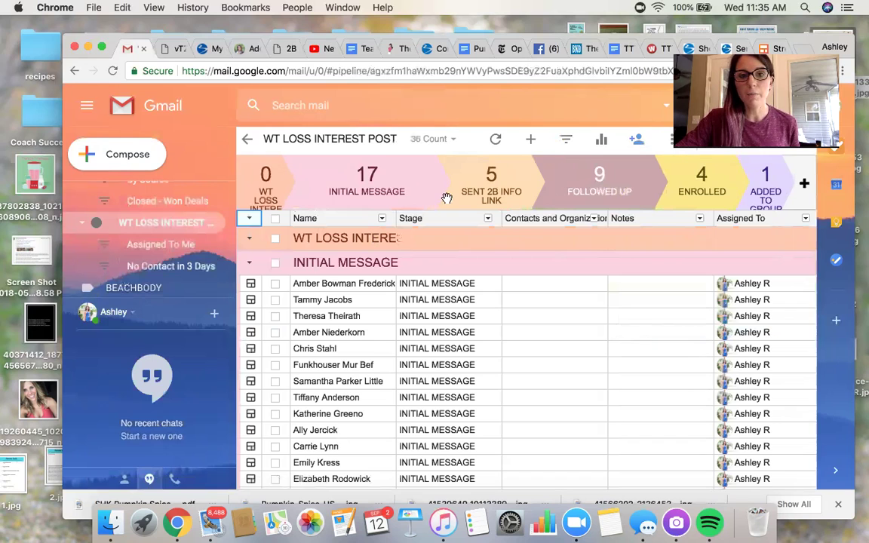
pyautogui.scroll(-5, 387, 344)
pyautogui.scroll(-10, 387, 343)
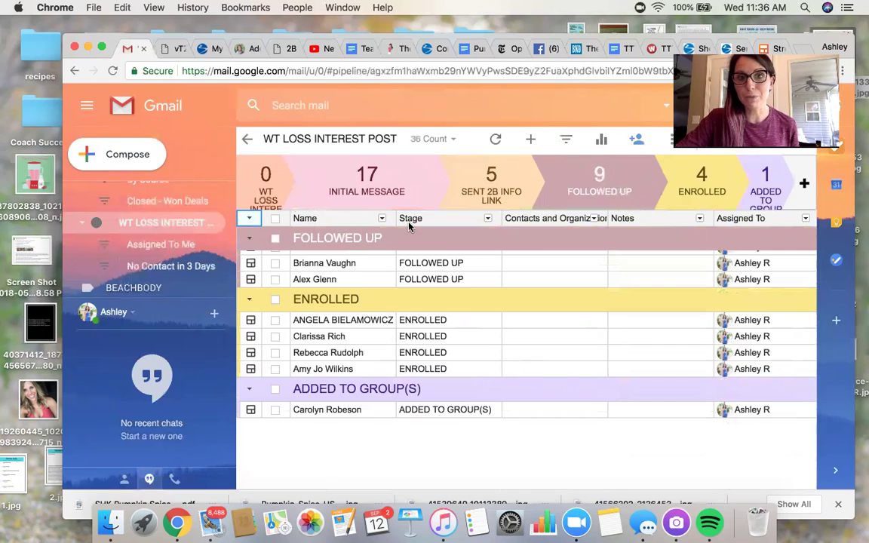
pyautogui.scroll(2, 367, 200)
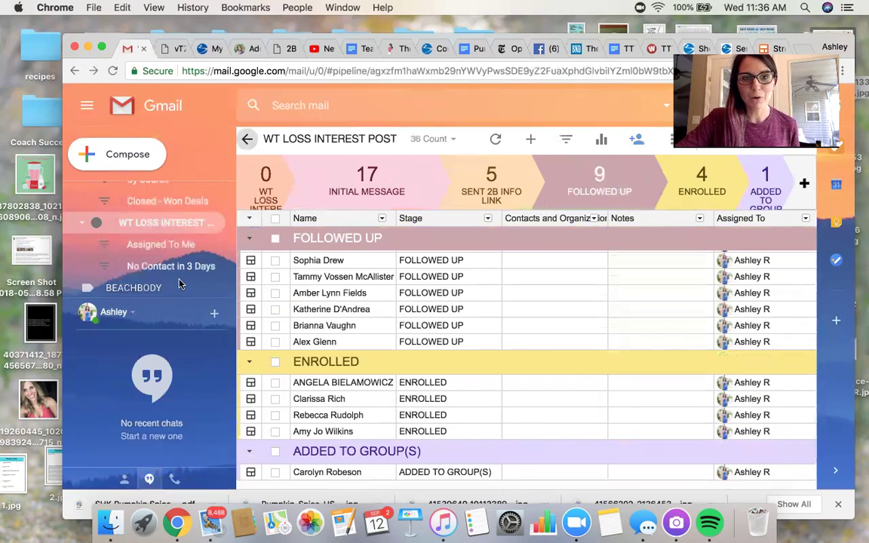
pyautogui.click(181, 220)
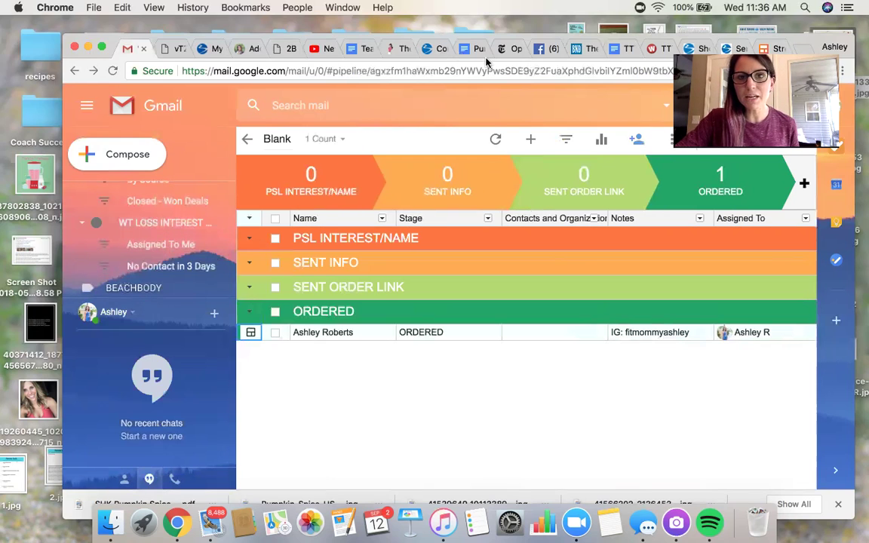